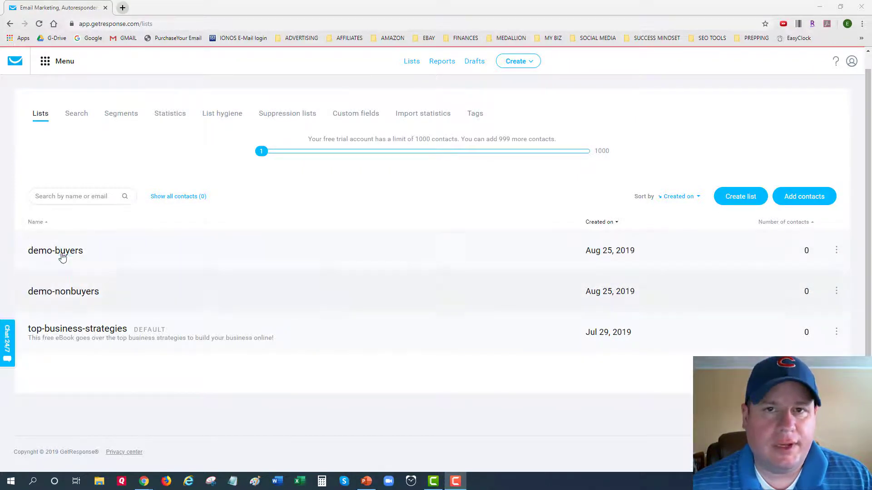
- Start a new automation workflow built from scratch and go past its introduction screens
click(60, 65)
click(60, 65)
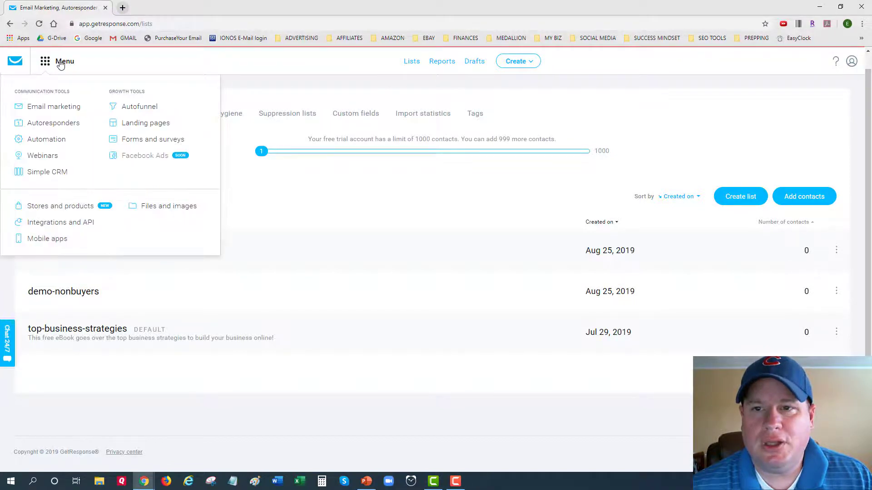
click(51, 141)
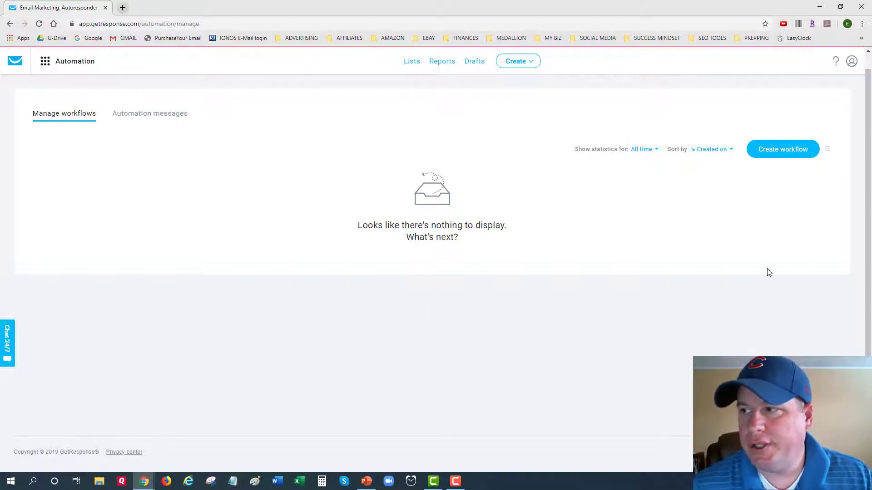
click(775, 154)
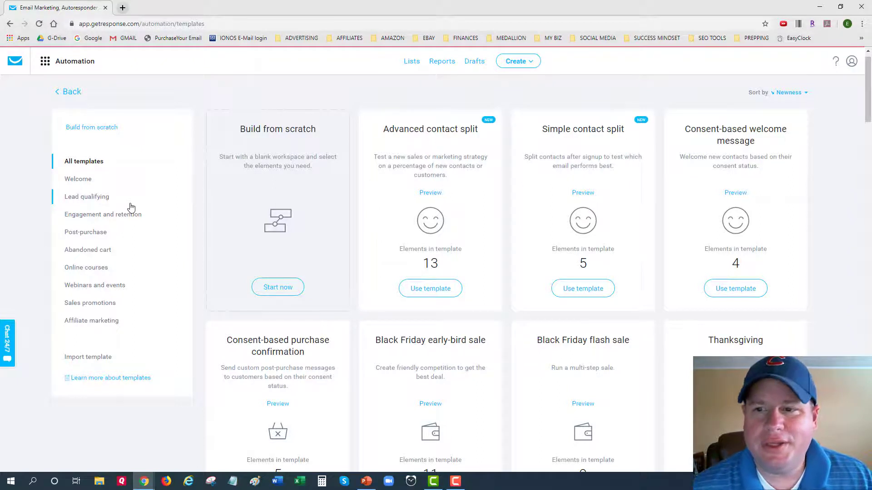
click(87, 131)
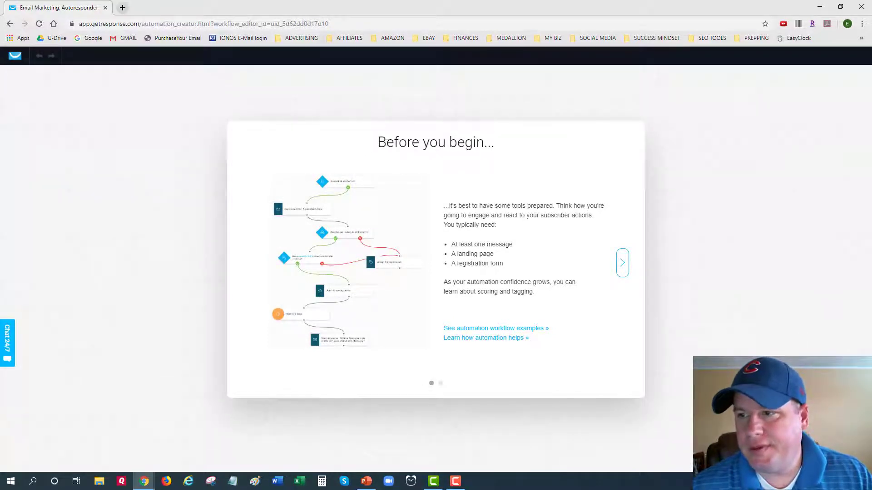
click(623, 268)
click(622, 263)
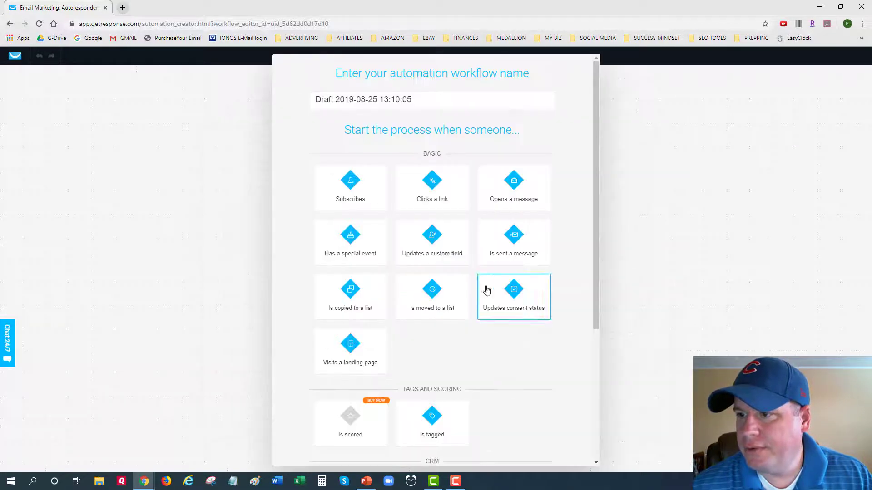
- Name the workflow "Remove from Non-Buyers to Buyers"
click(417, 103)
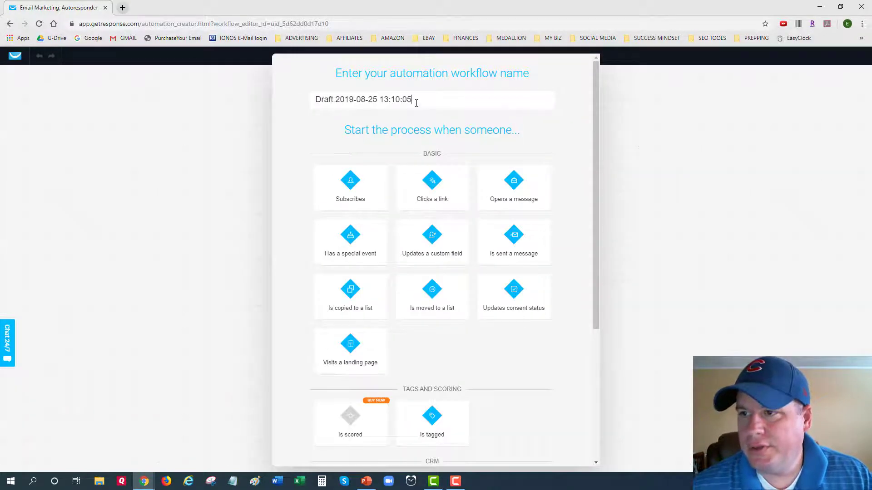
drag(416, 103, 309, 104)
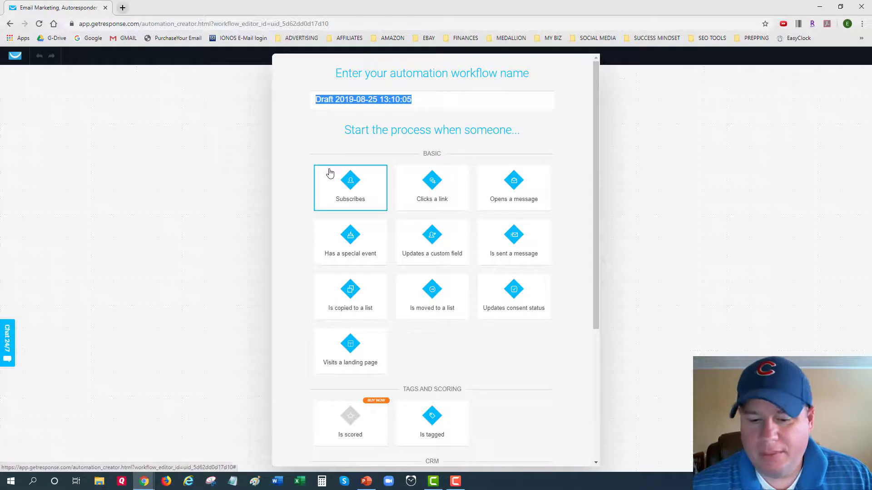
text(Re)
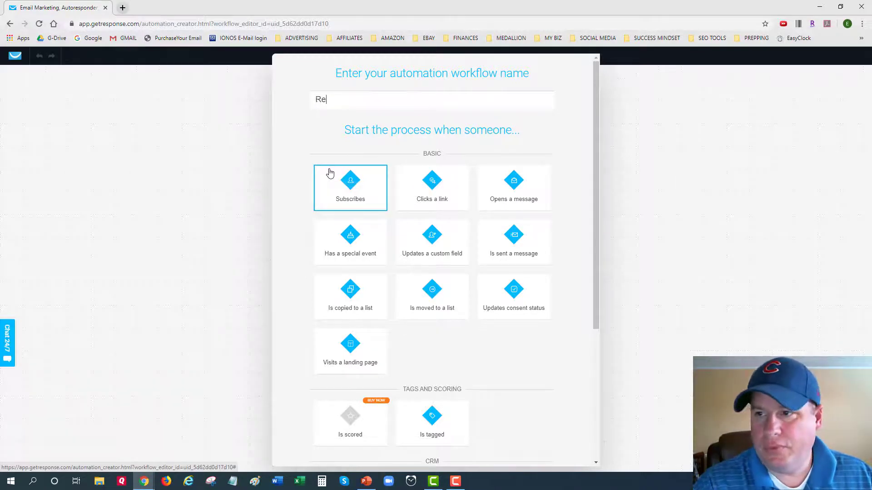
text(move from )
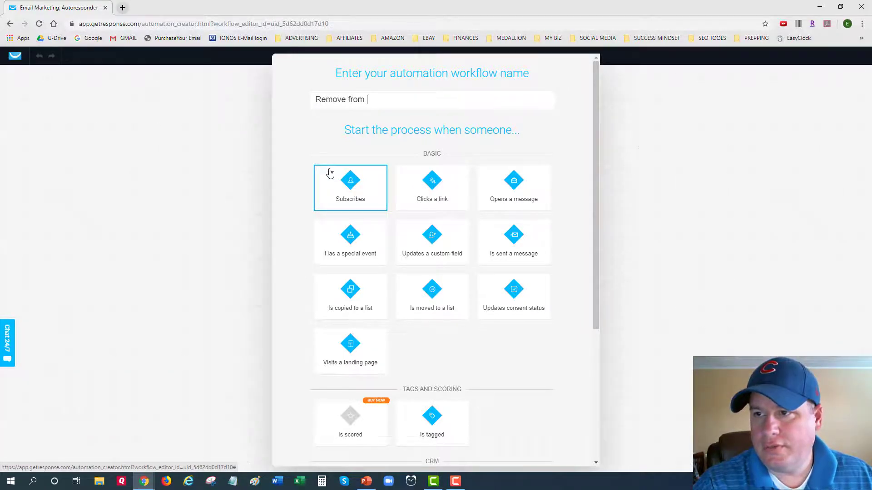
text(Non-Buyers)
key(BackSpace)
key(BackSpace)
key(BackSpace)
key(BackSpace)
key(BackSpace)
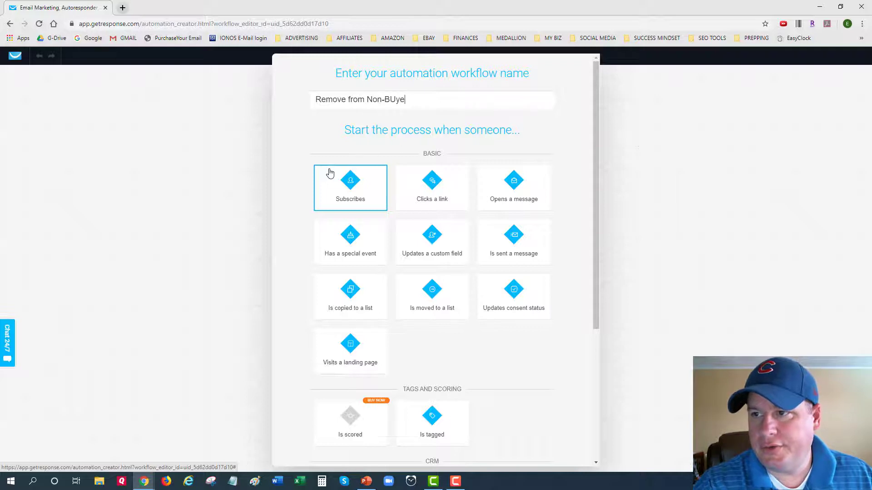
text(yuer)
key(BackSpace)
key(BackSpace)
key(BackSpace)
key(BackSpace)
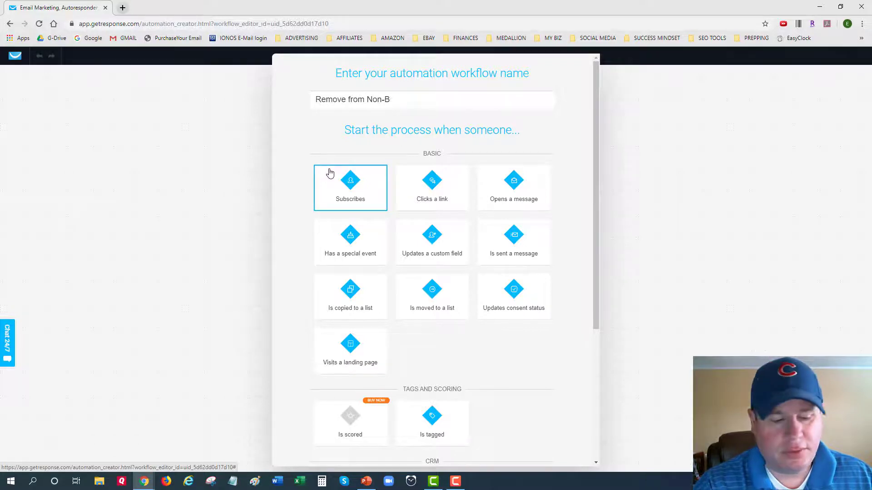
text(uyers to Buyers)
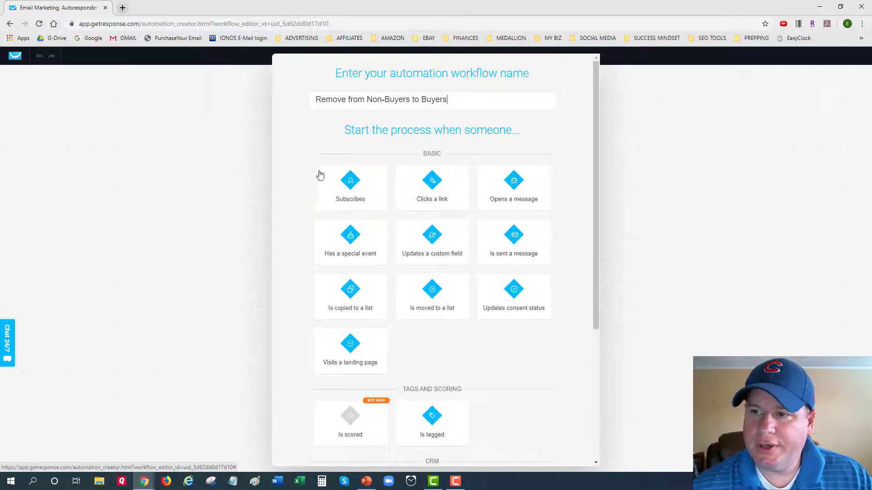
- Start the workflow with the Subscribes condition and limit it to the specific list demo-buyers
click(355, 190)
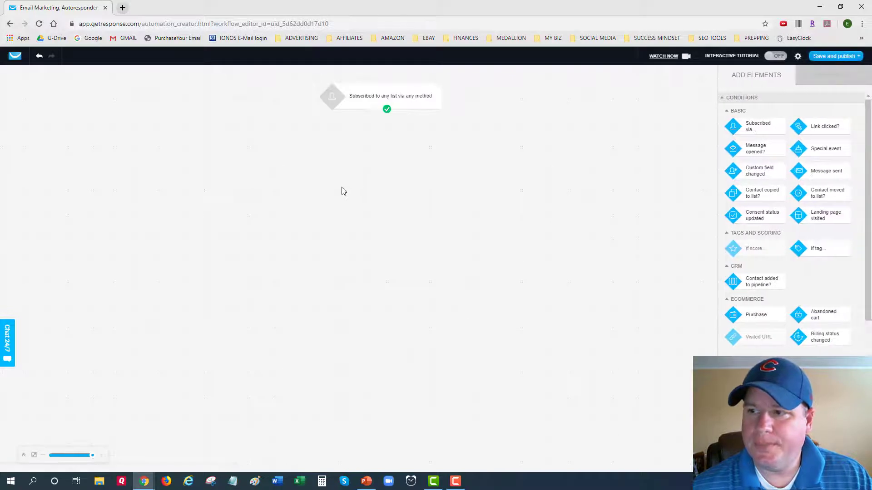
click(359, 103)
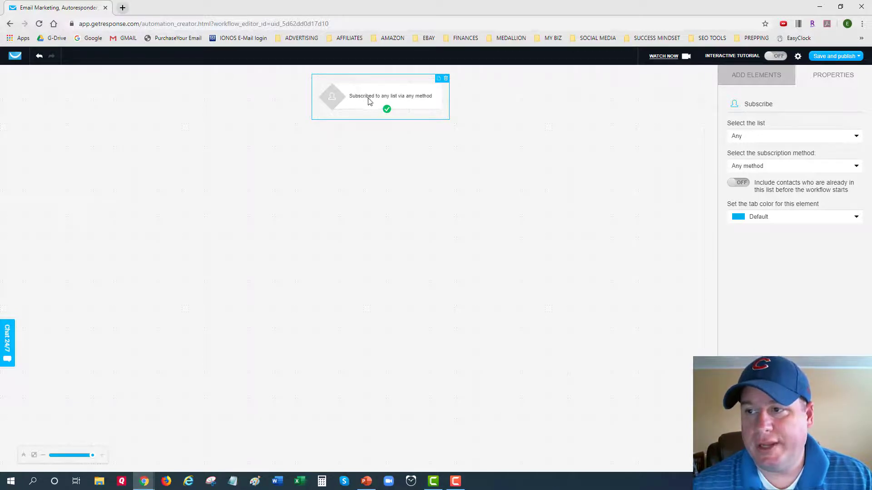
click(747, 141)
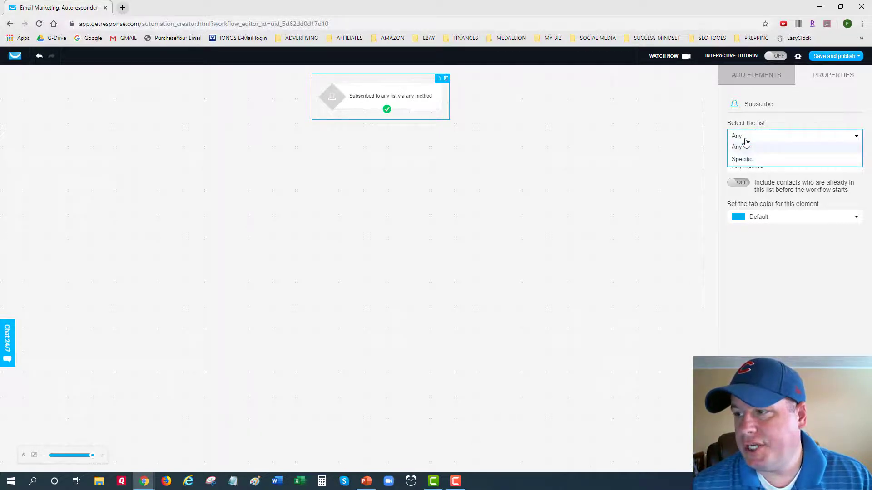
click(747, 160)
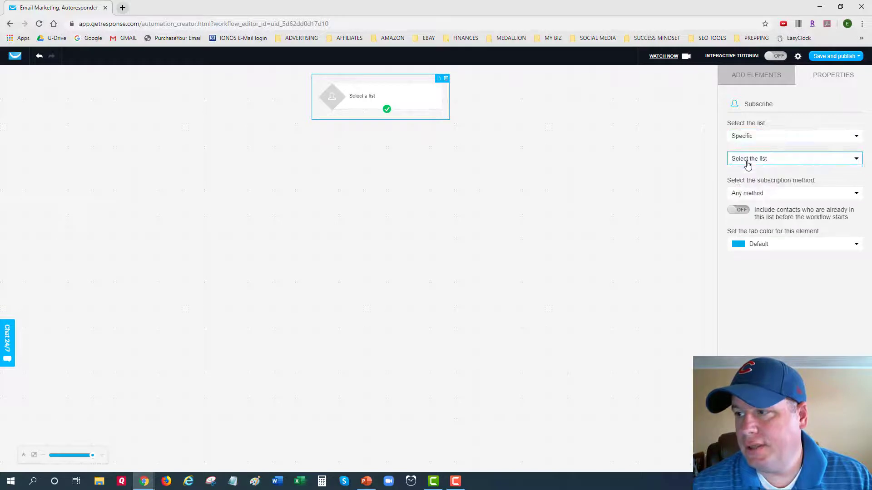
click(747, 162)
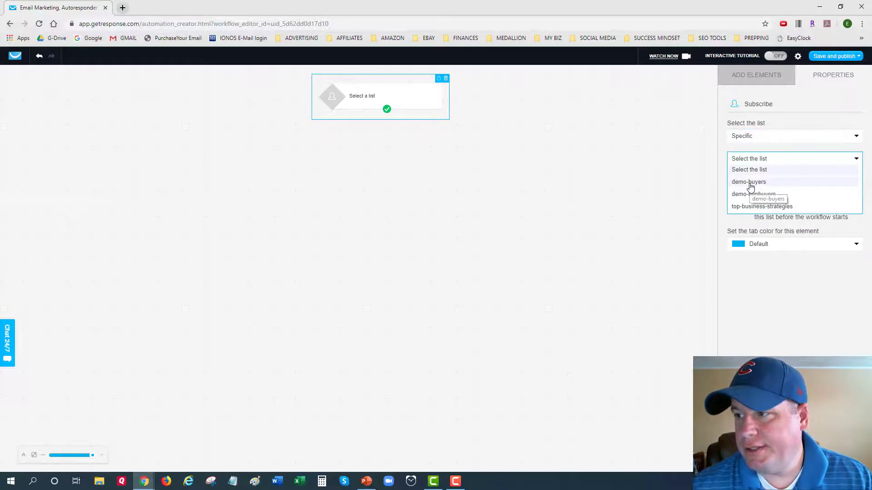
click(751, 183)
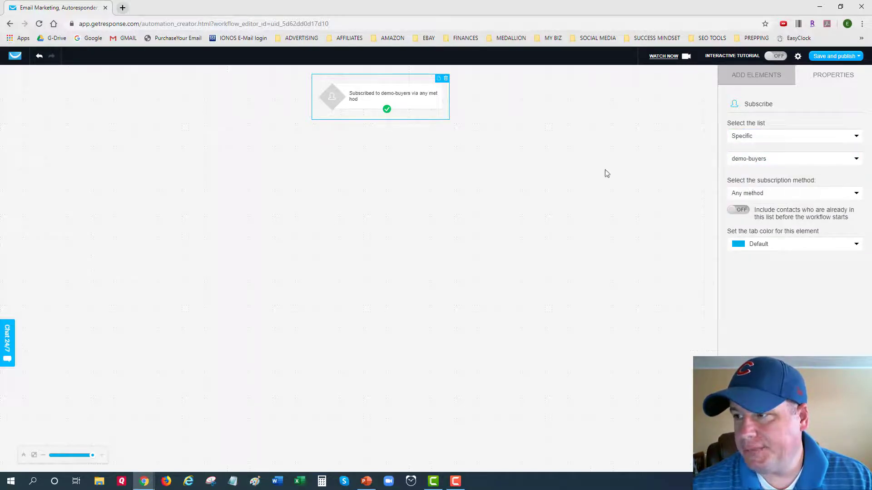
click(503, 173)
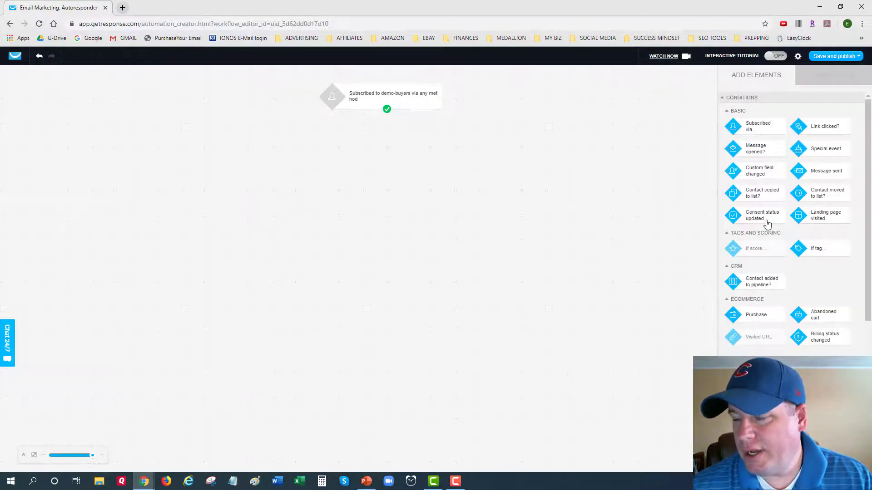
- Add a Remove contact action for the demo-nonbuyers list below the subscription condition and connect the condition to it
scroll(772, 282, down, 3)
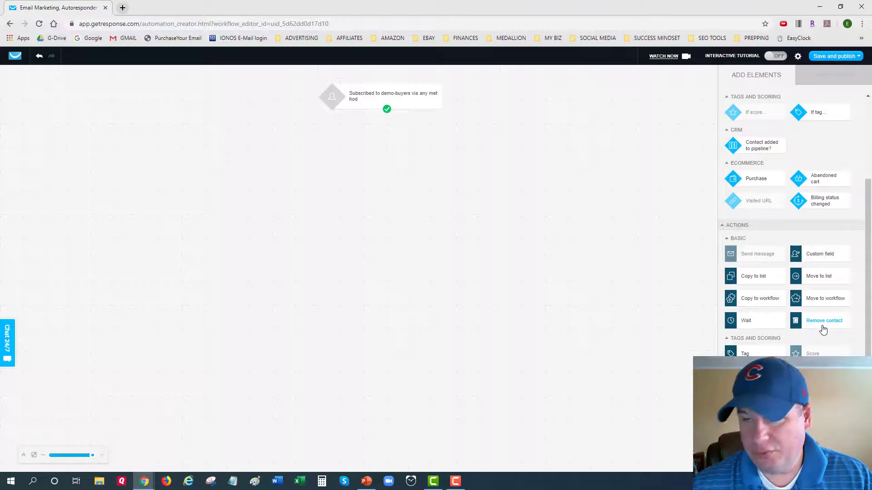
drag(829, 326, 386, 176)
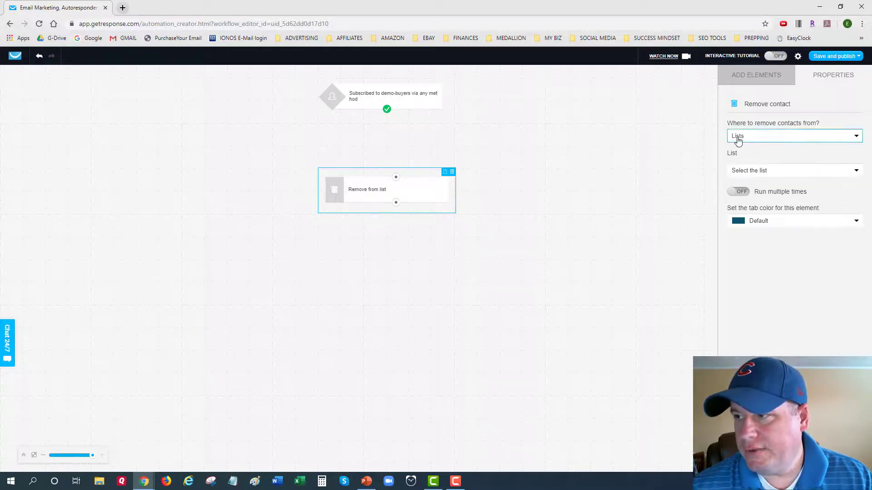
click(747, 174)
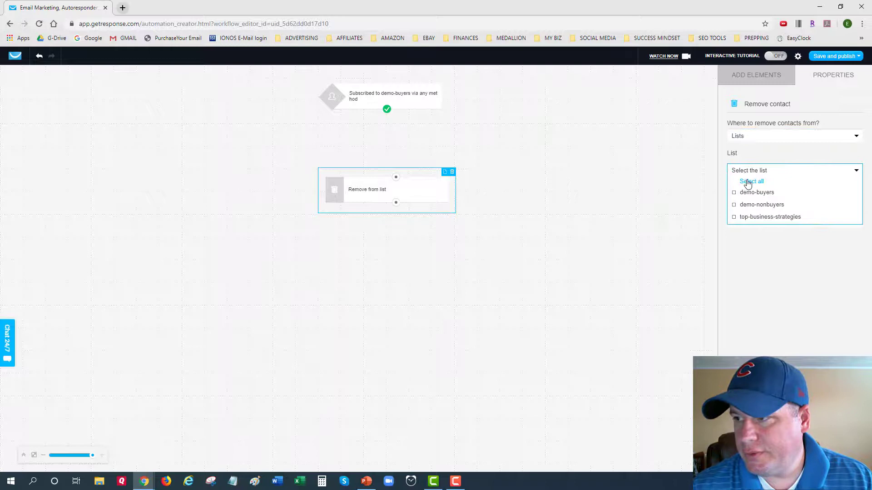
click(746, 210)
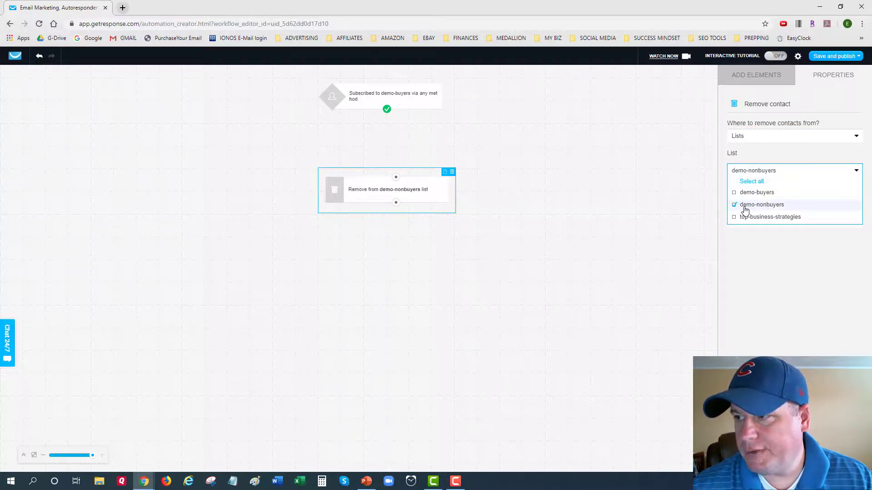
click(694, 204)
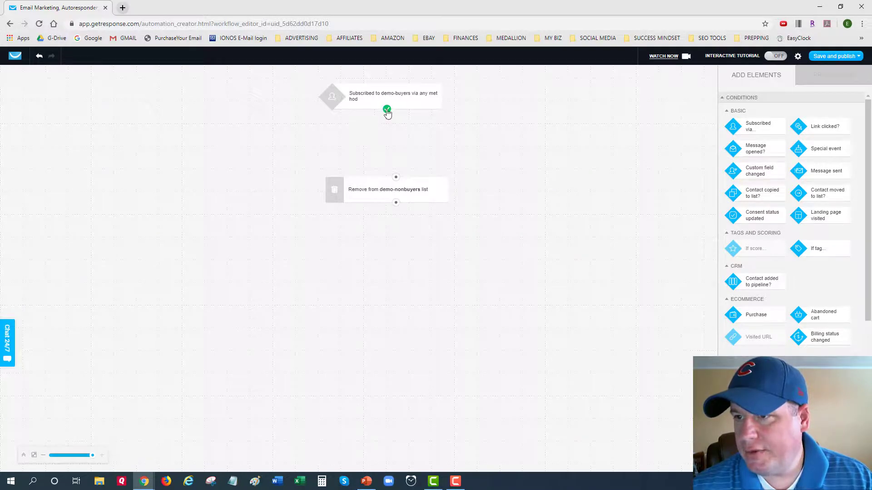
drag(387, 114, 325, 173)
click(371, 184)
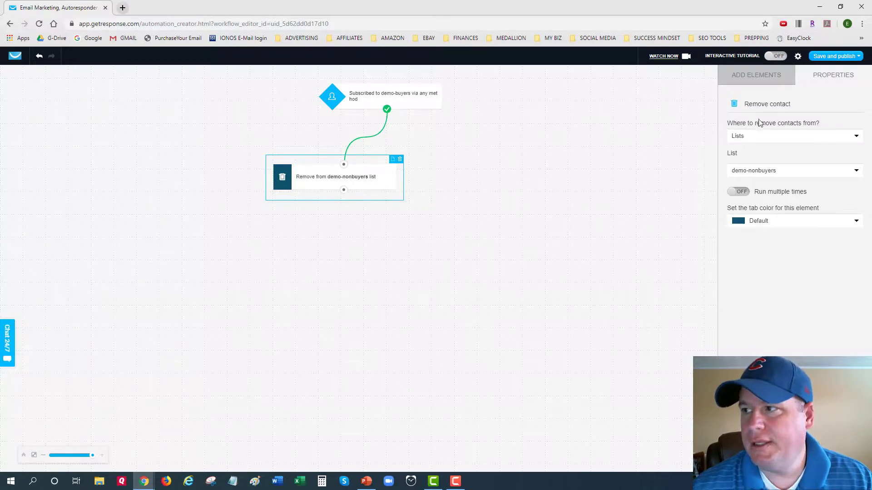
- Save and publish the workflow, and go to the overview of all workflows
mouse_move(826, 64)
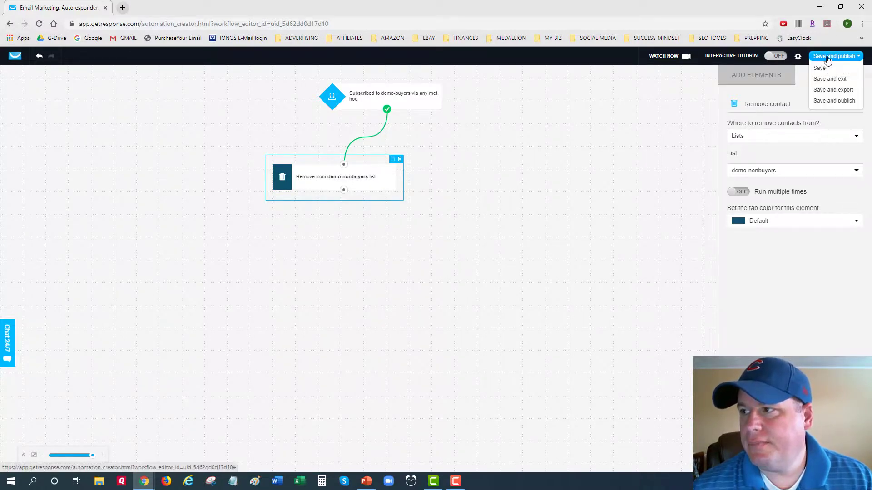
click(826, 58)
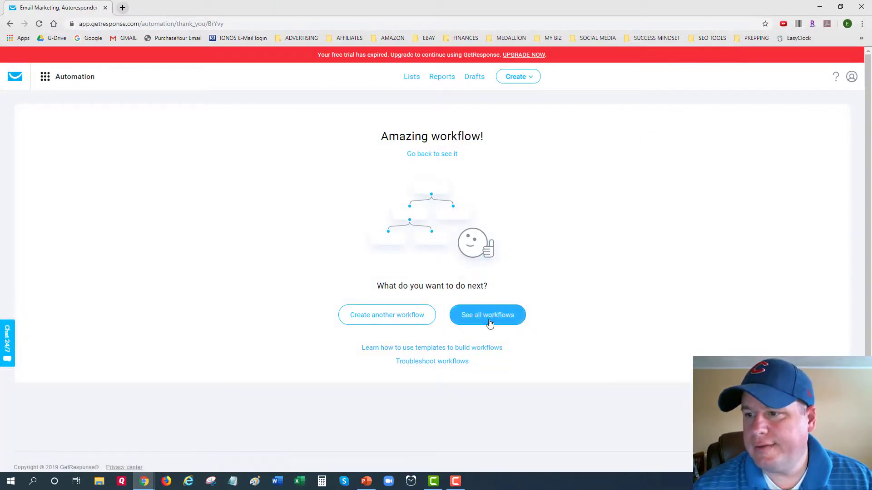
click(484, 316)
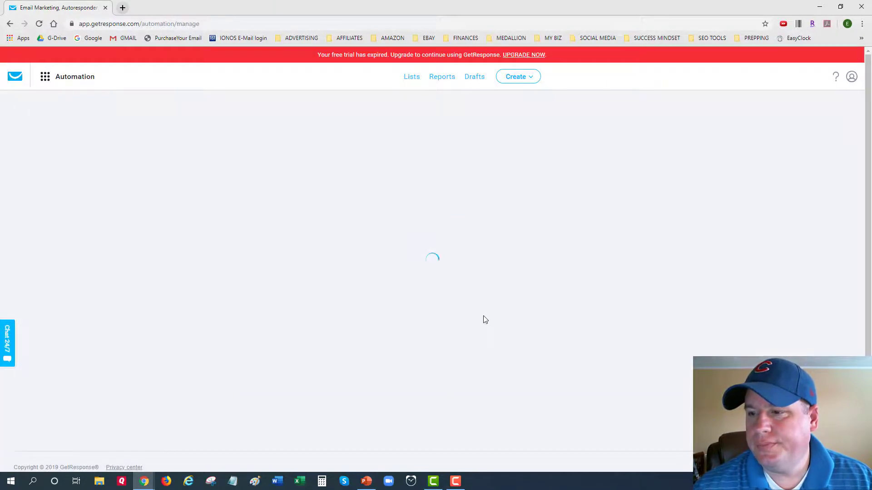